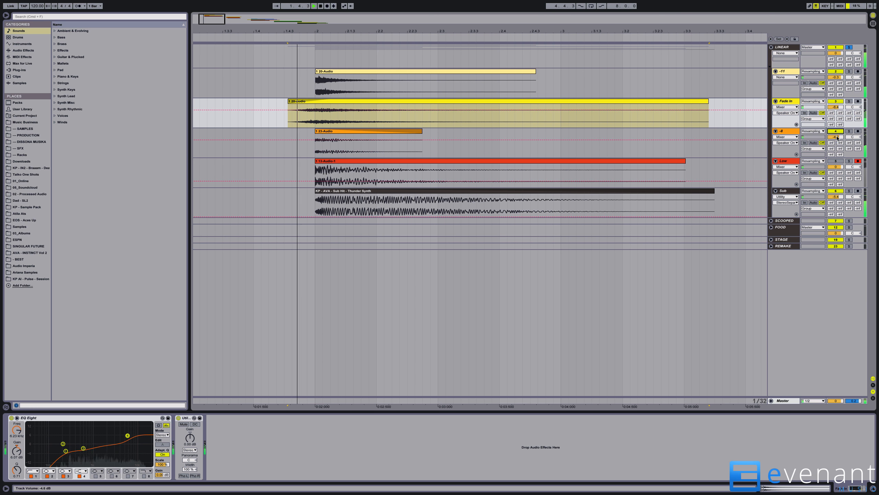
Stop the LINEAR group's playback and audition the SCOOPED group's layers from the start of the Tom clip.
click(837, 161)
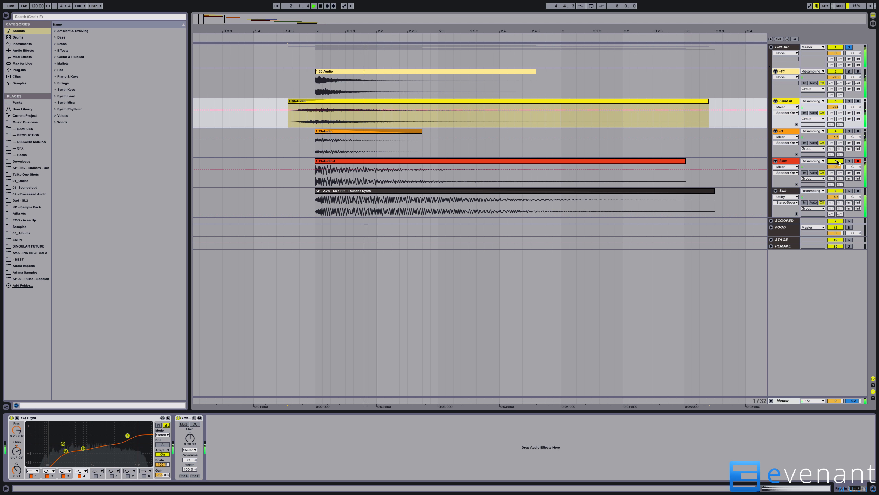
key(space)
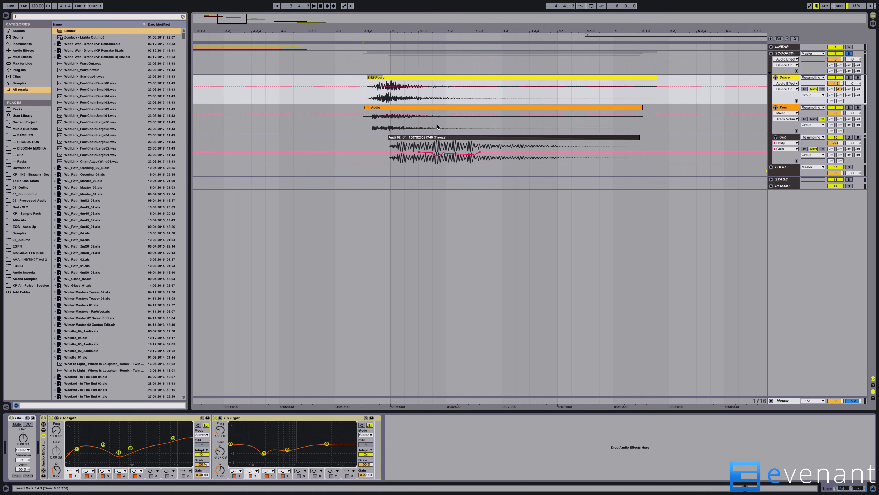
drag(364, 28, 365, 30)
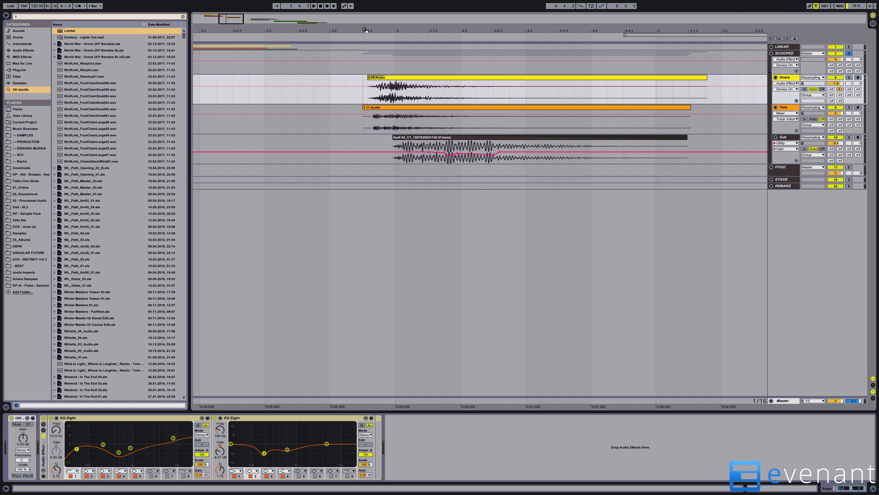
key(space)
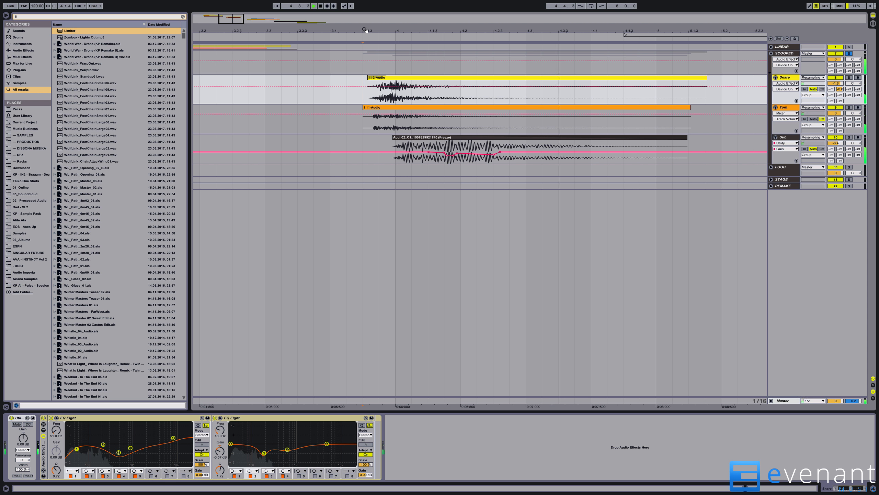
key(space)
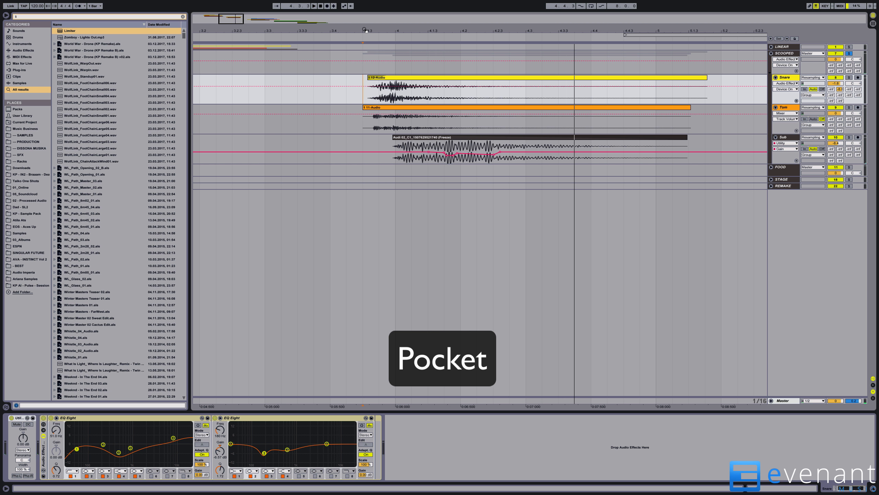
Select the Snare clip in the SCOOPED group and listen to it in solo.
click(449, 78)
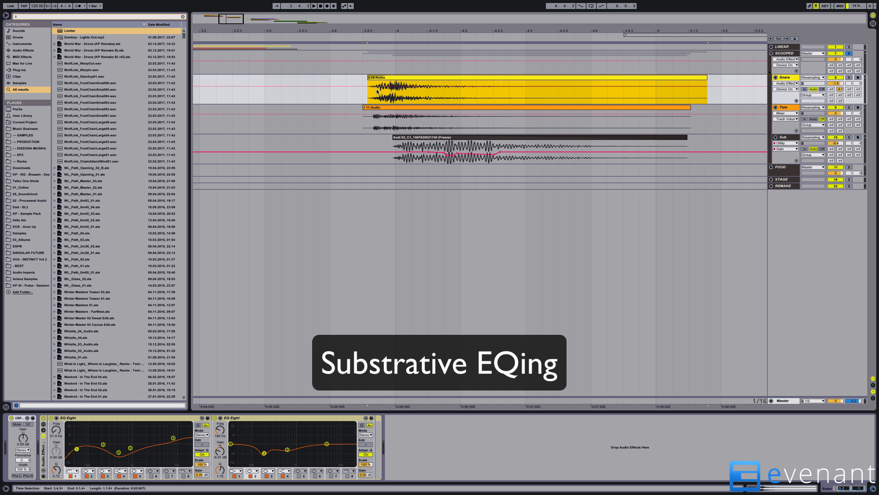
click(411, 80)
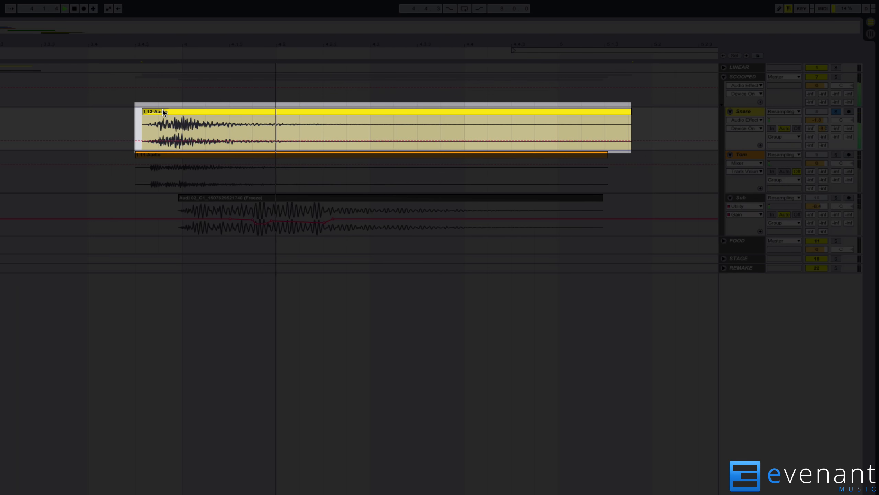
key(space)
Solo the Tom track and play its clip on its own.
click(836, 154)
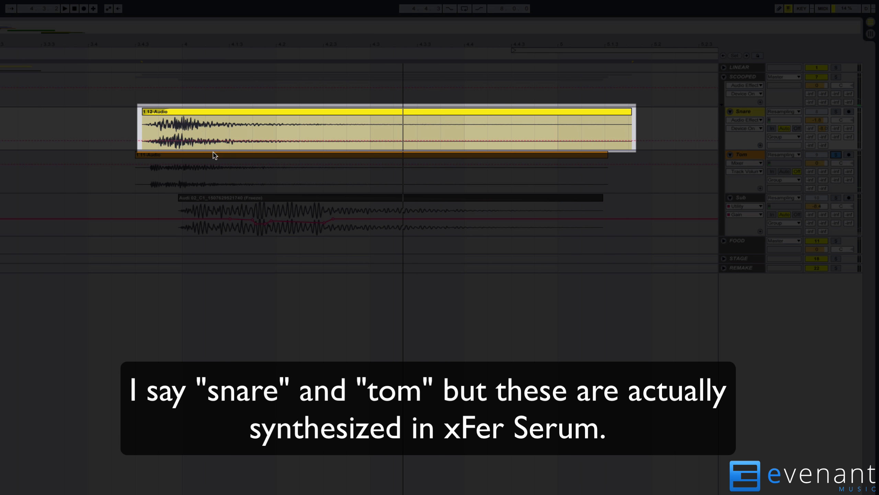
click(202, 155)
key(space)
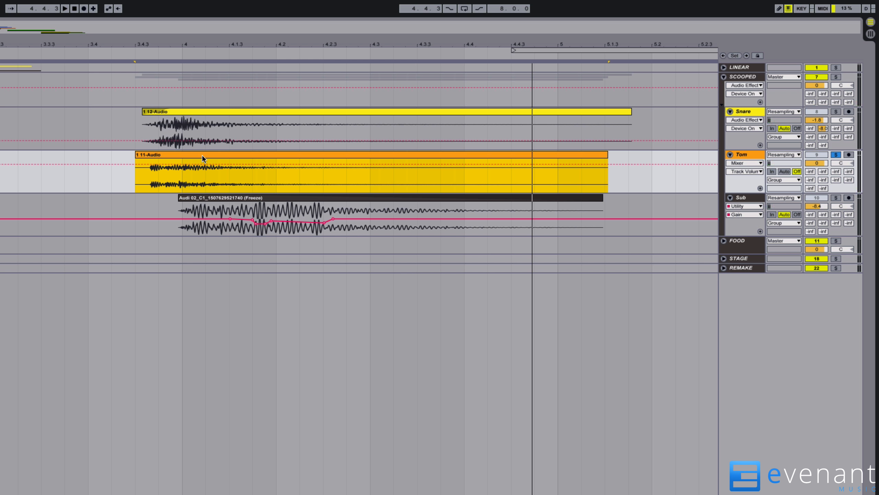
Solo and play the Snare again, and compare the Snare and Tom tracks' EQ Eight settings.
click(835, 111)
click(205, 111)
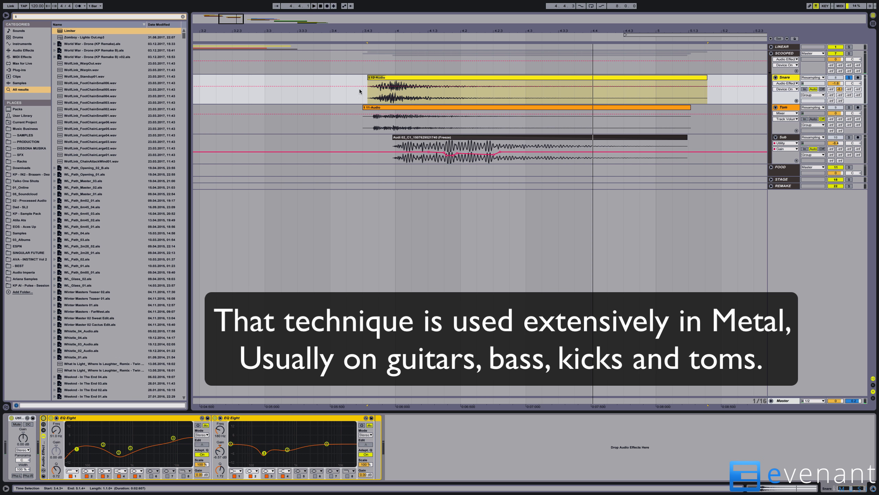
click(391, 108)
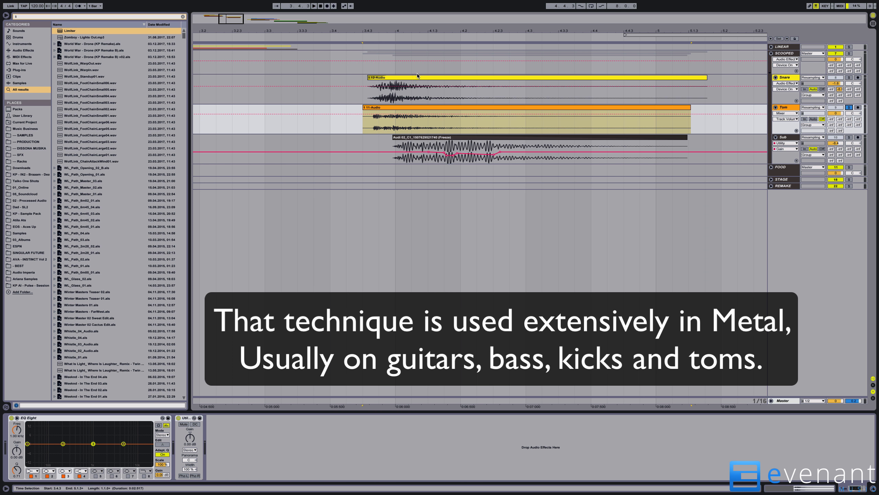
click(396, 78)
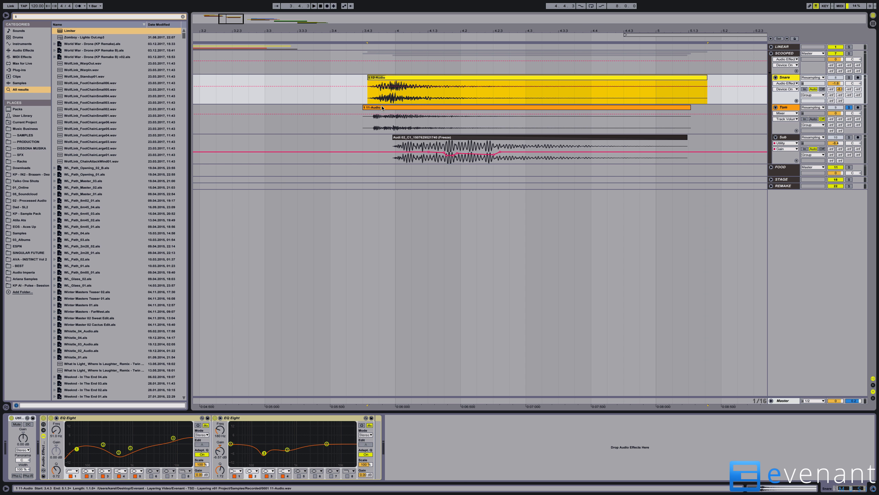
Solo the Snare and Tom tracks together and listen to the combined layers.
key(Down)
super+click(848, 77)
key(space)
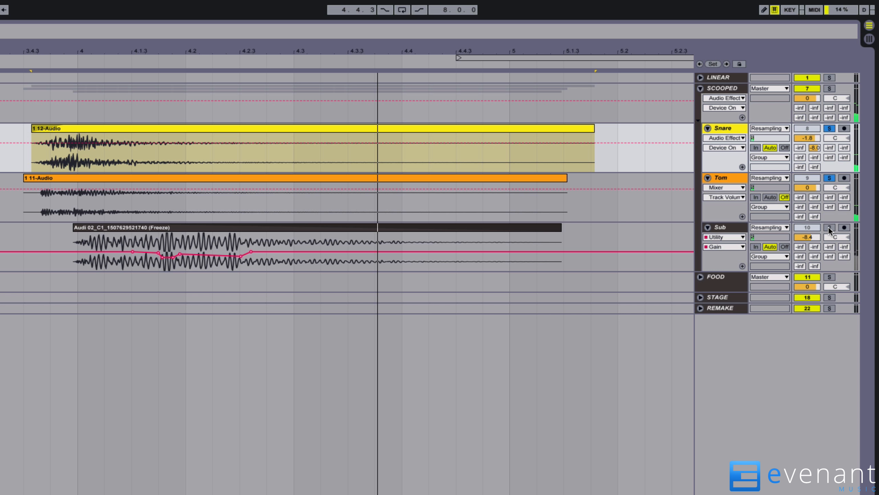
Solo the Sub track and play it from ahead of its clip, and switch the solo to the whole SCOOPED group.
click(829, 228)
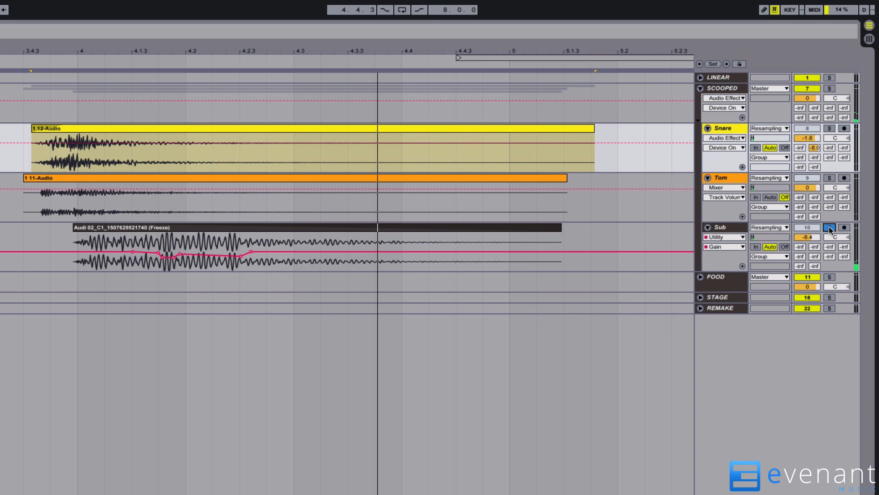
click(31, 238)
key(space)
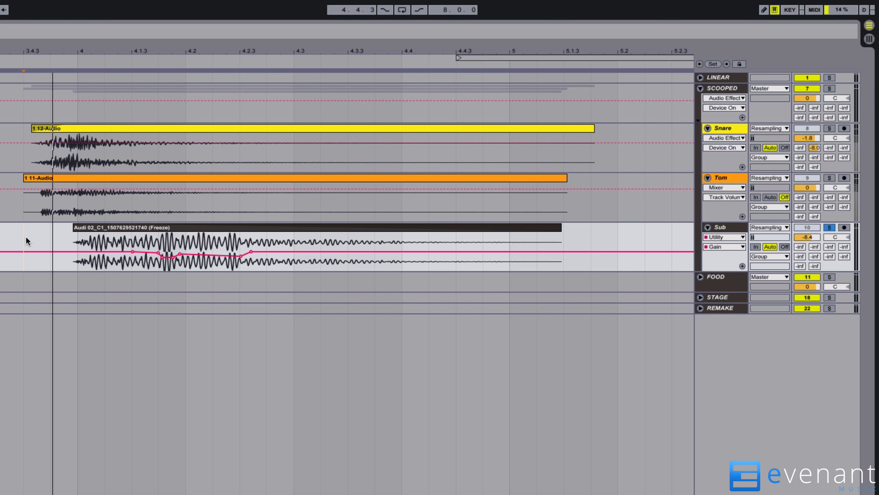
click(829, 89)
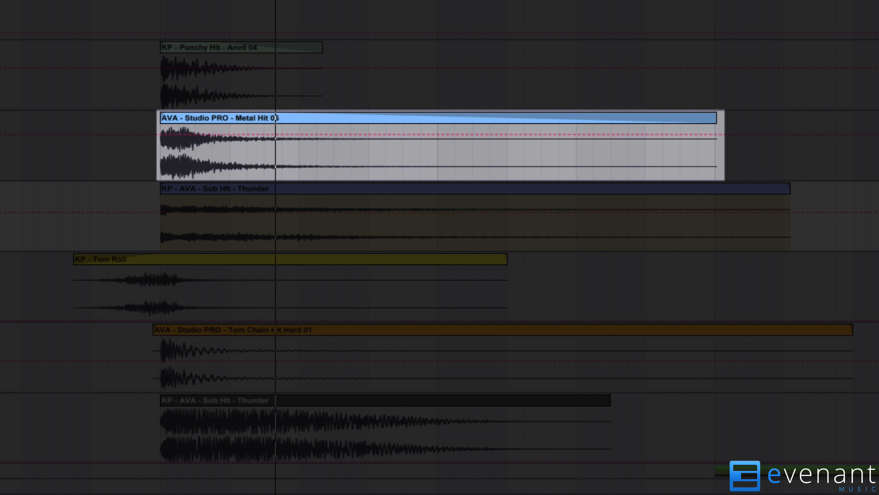
Audition the Tom Roll, Tom Chain Hit Hard 01 and black Sub Hit - Thunder clips one at a time in solo.
click(268, 263)
key(s)
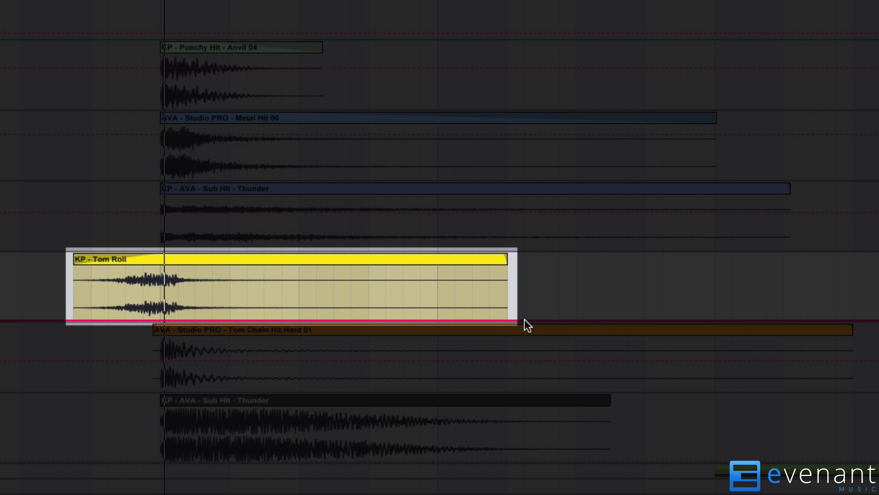
click(236, 329)
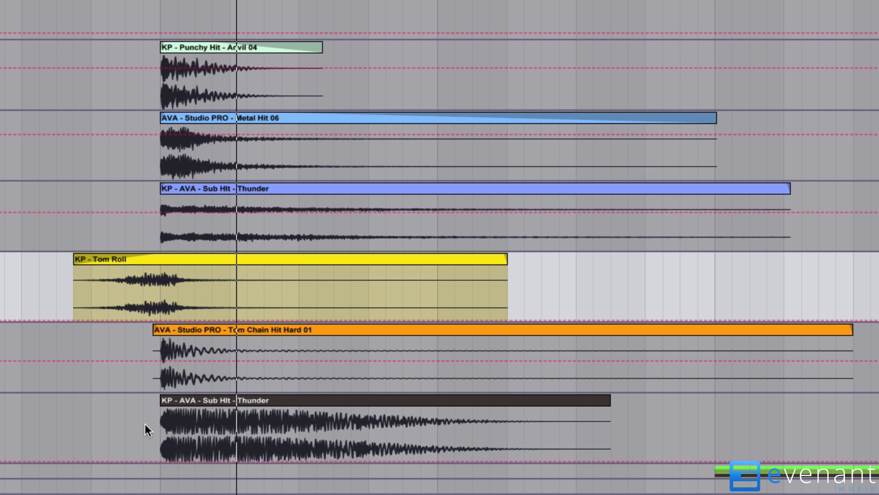
click(224, 400)
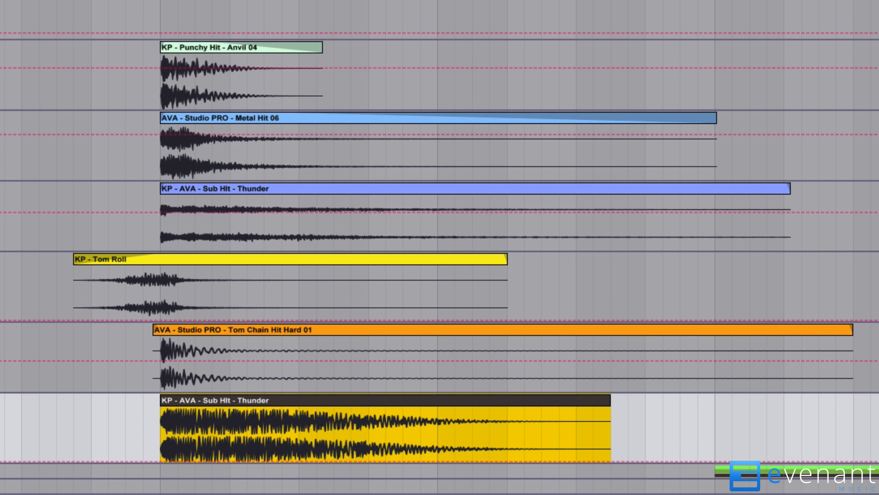
key(space)
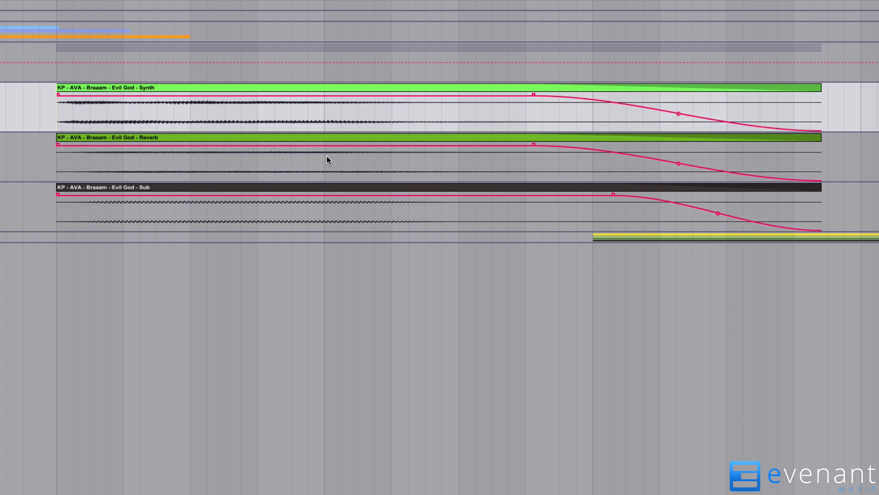
Play the Synth, Reverb and Sub layers of the Evil God braaam together, and select the Synth clip.
key(space)
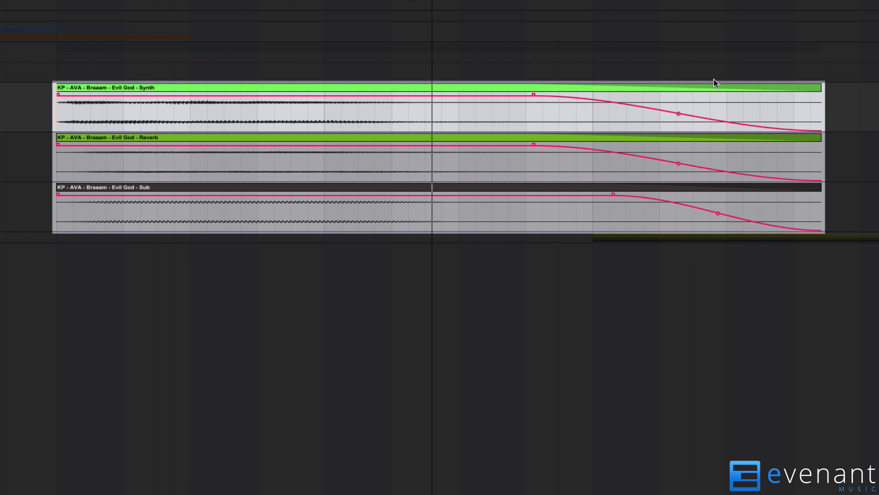
key(space)
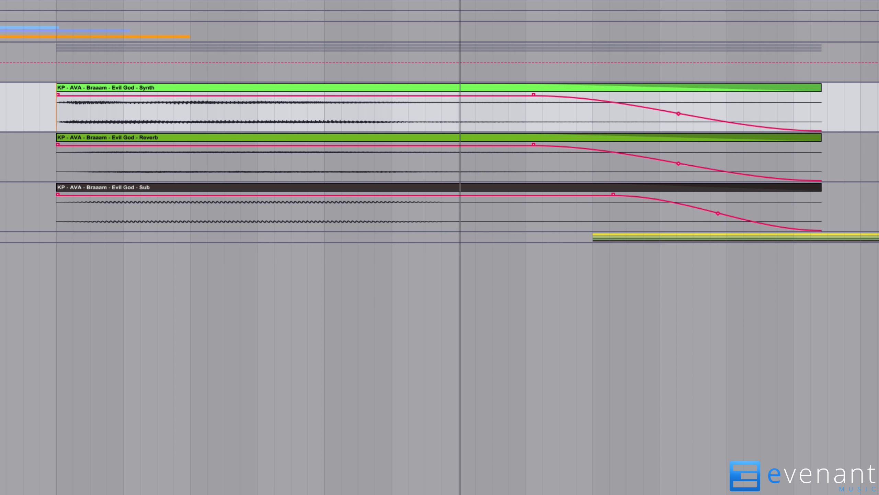
drag(53, 1, 86, 13)
click(166, 86)
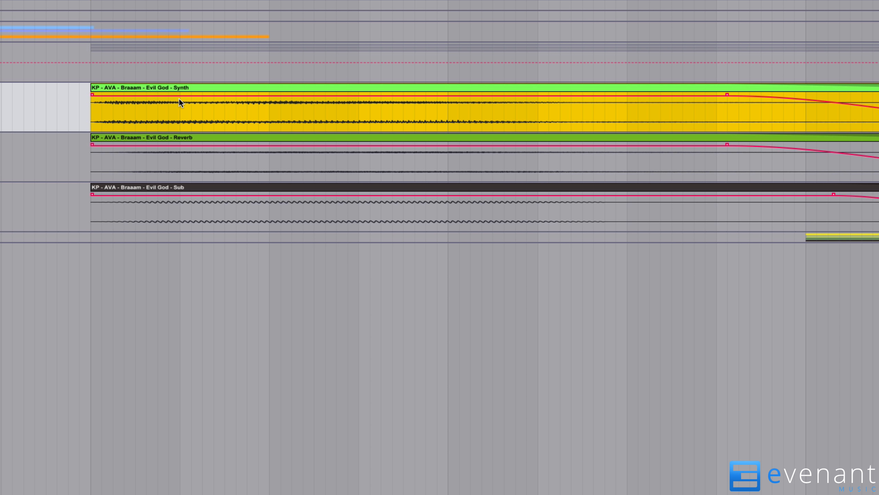